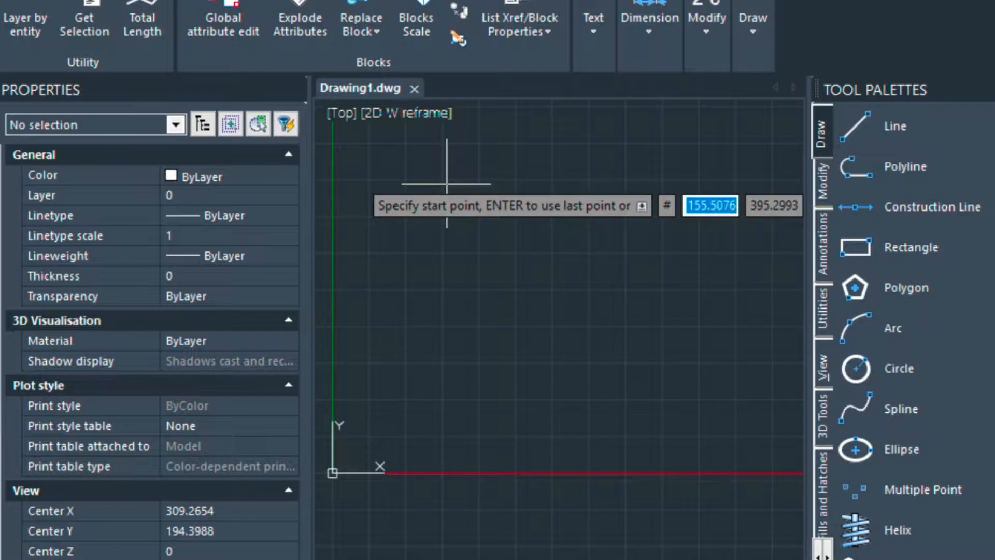
Draw a stepped path of connected lines running 20' down, 10' to the right and 120 down.
key(Escape)
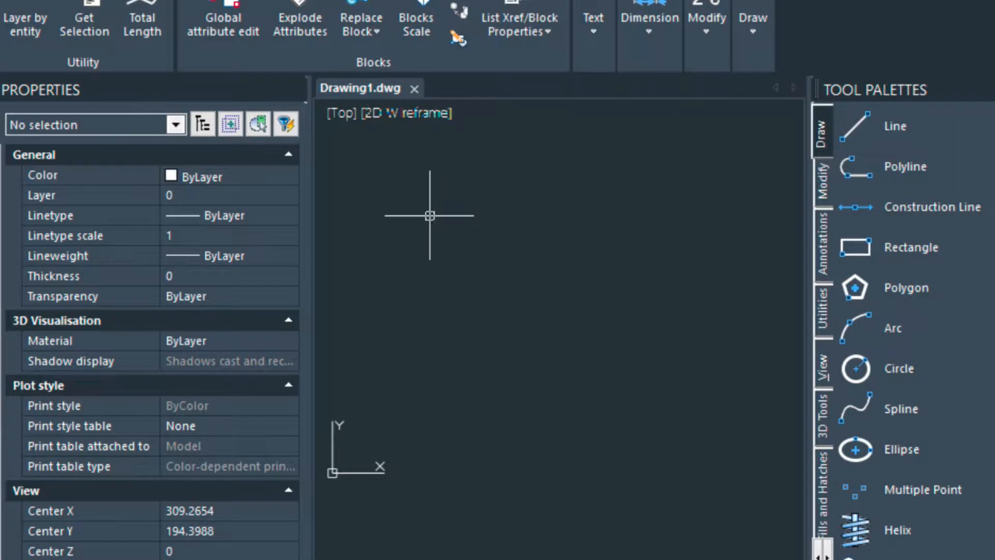
text(L)
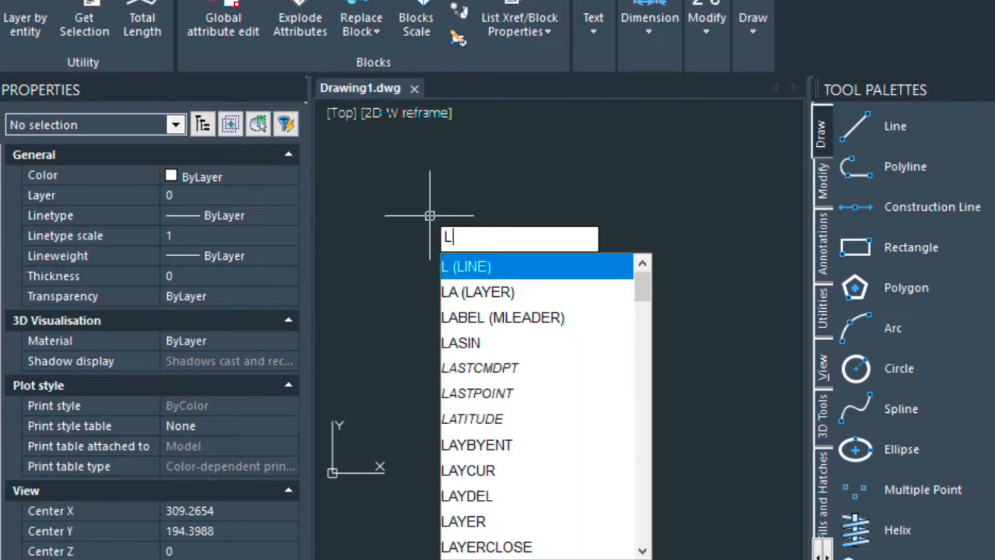
key(Return)
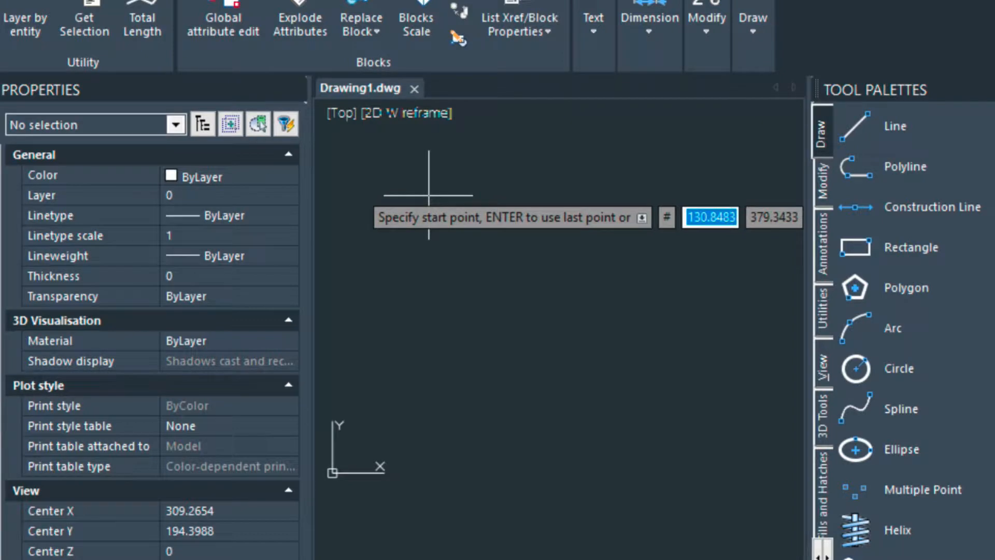
click(428, 195)
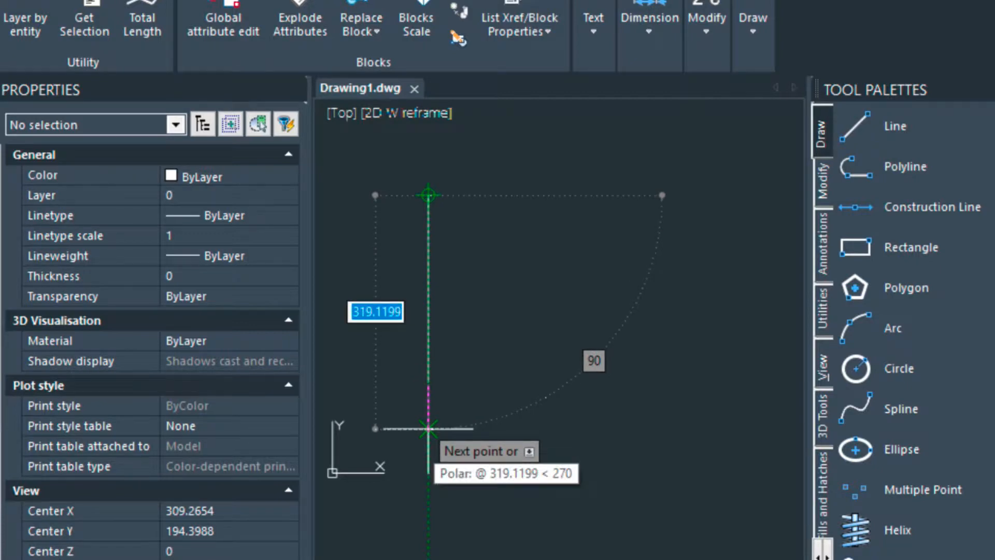
text(2)
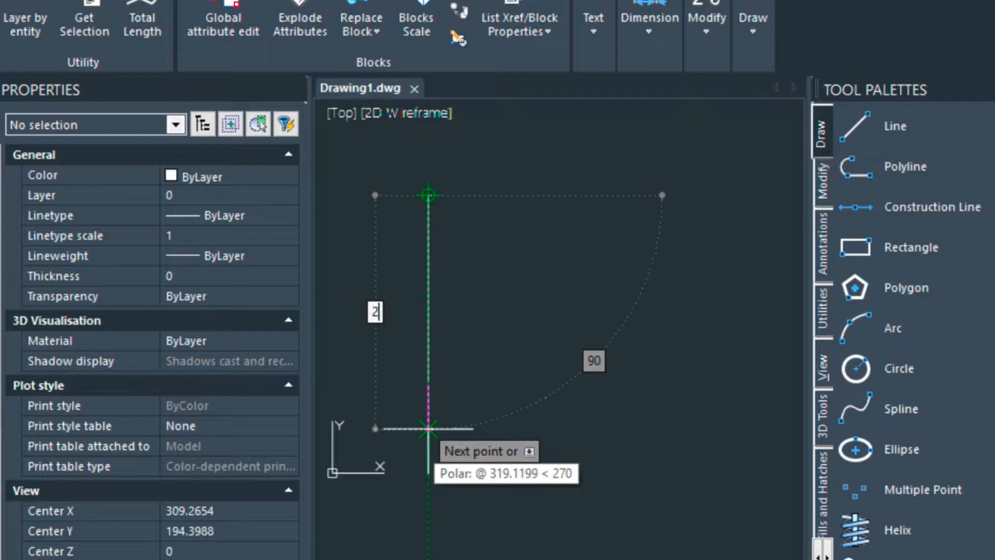
text(0')
key(Return)
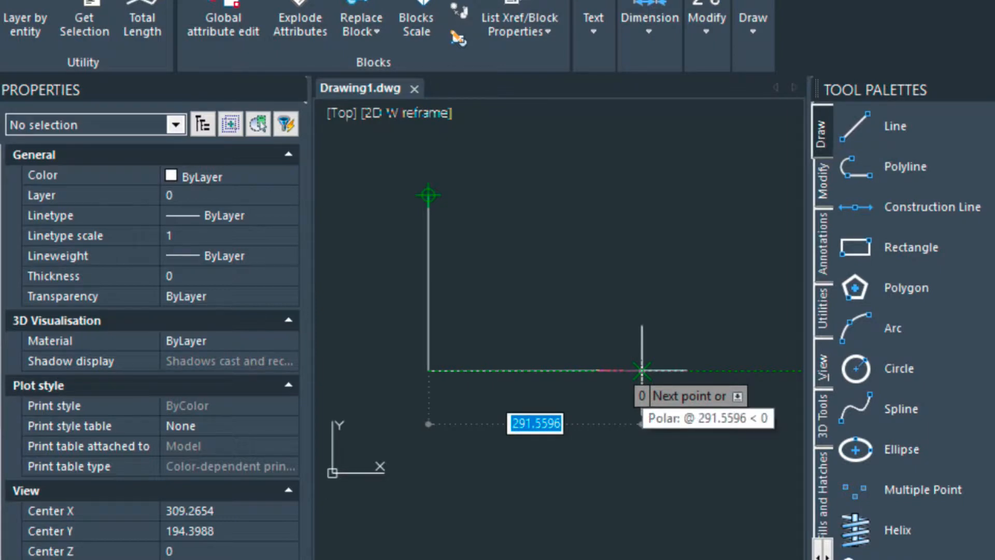
text(10)
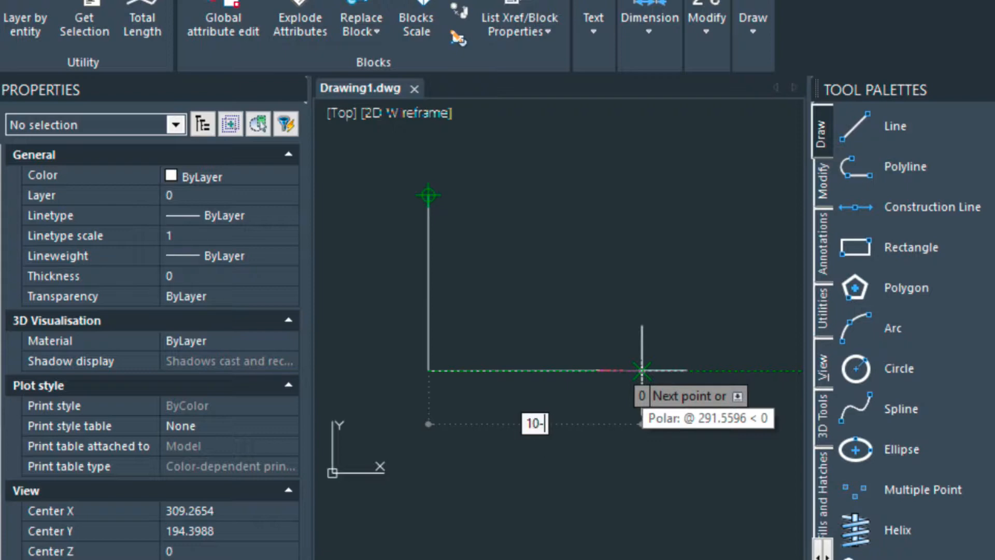
key(Return)
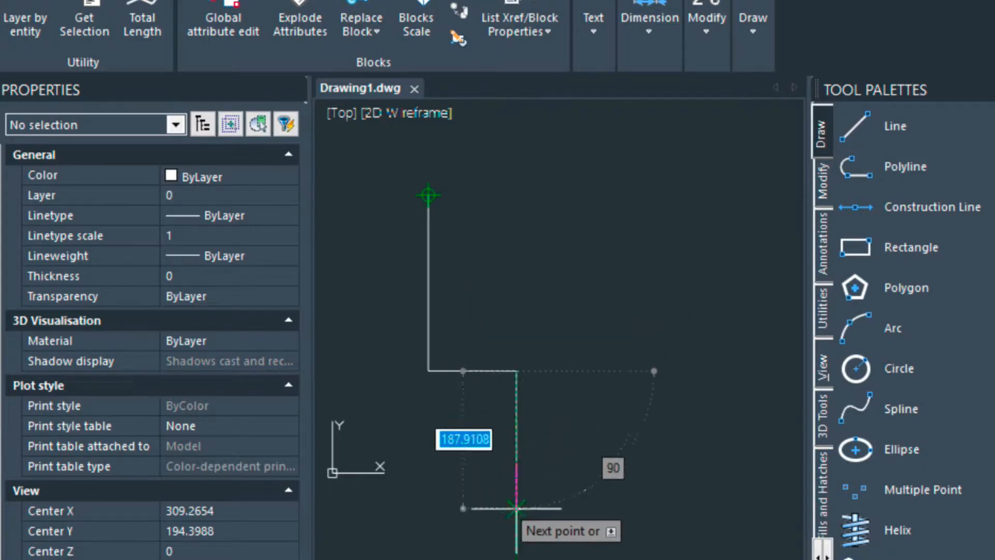
text(120)
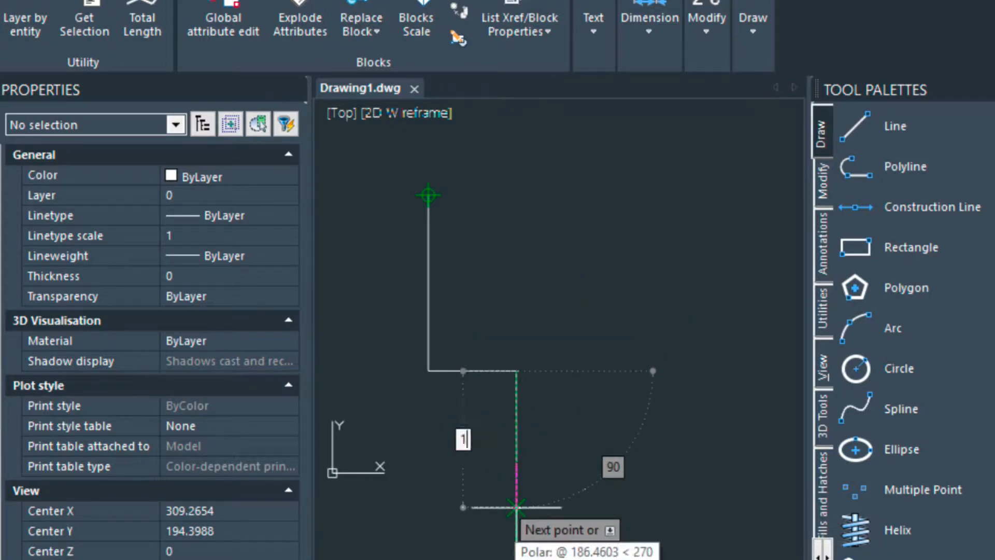
key(Return)
key(Return)
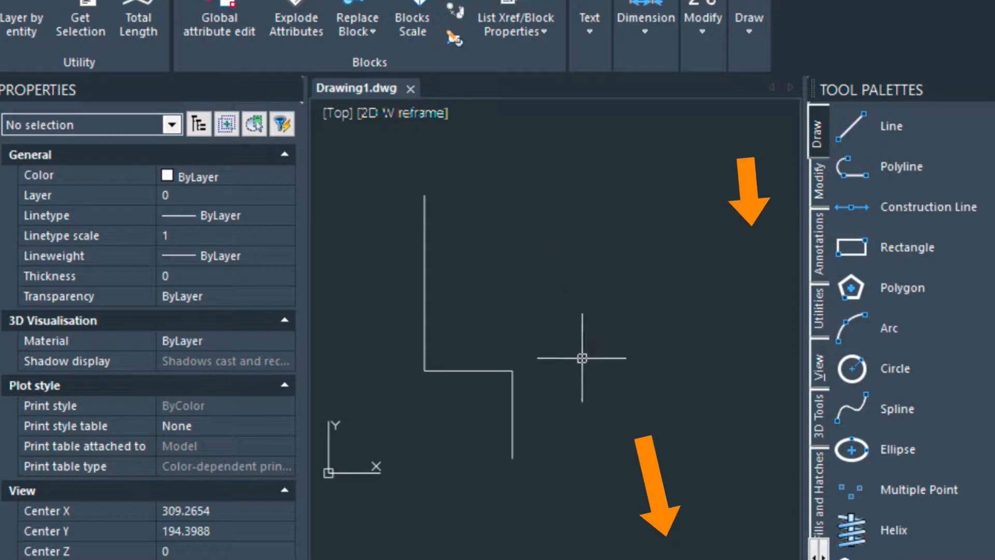
Set the polar tracking increment angle to 45 degrees.
right_click(661, 548)
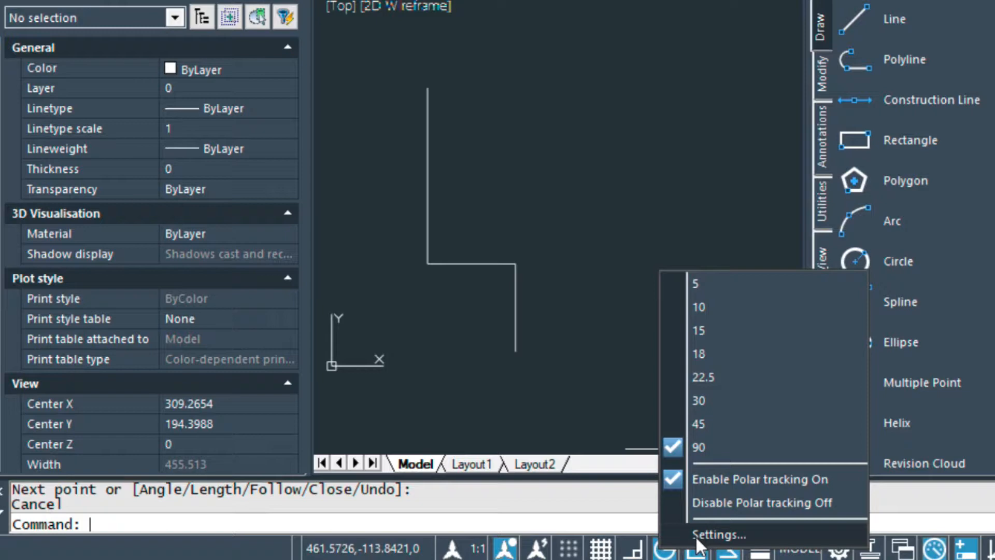
click(718, 534)
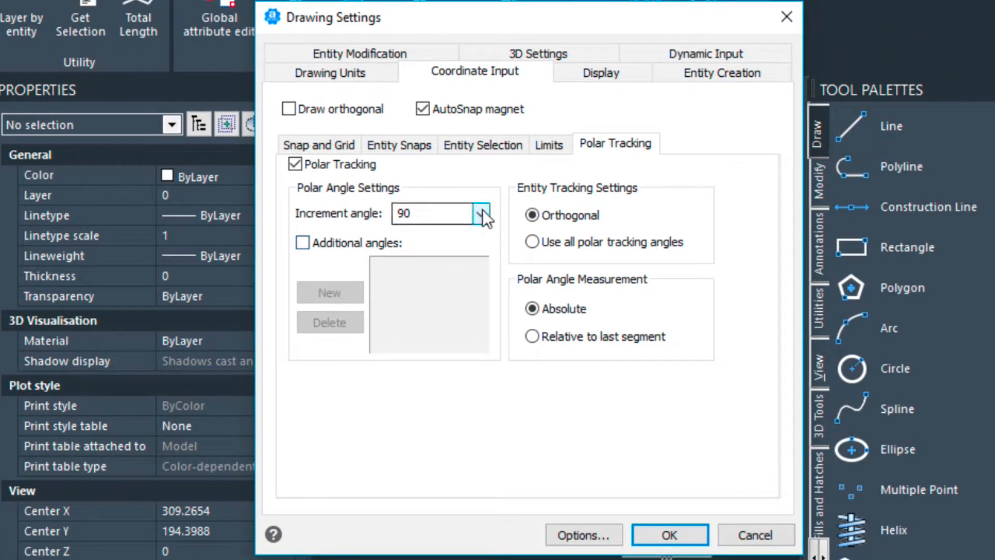
click(481, 199)
click(444, 248)
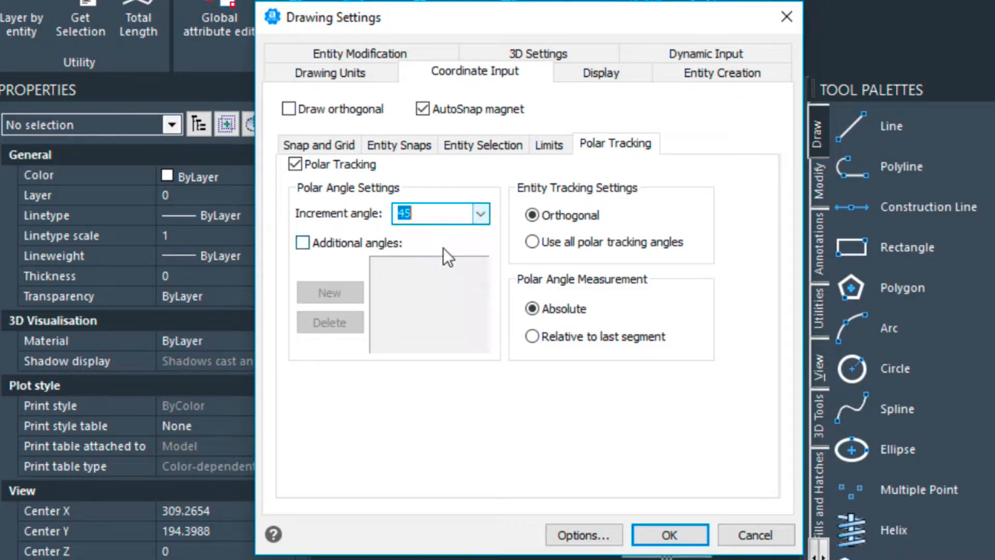
click(674, 536)
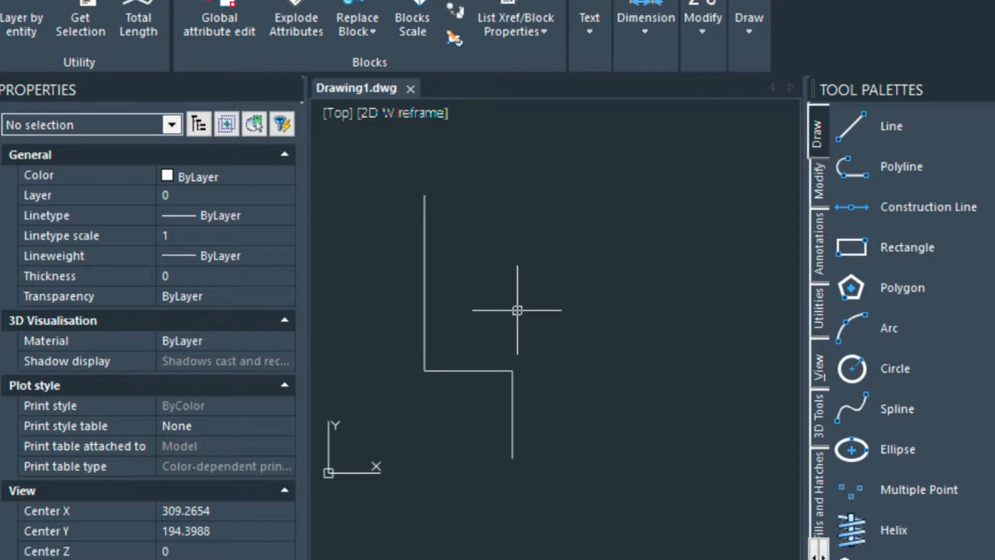
text(l)
key(Return)
click(425, 195)
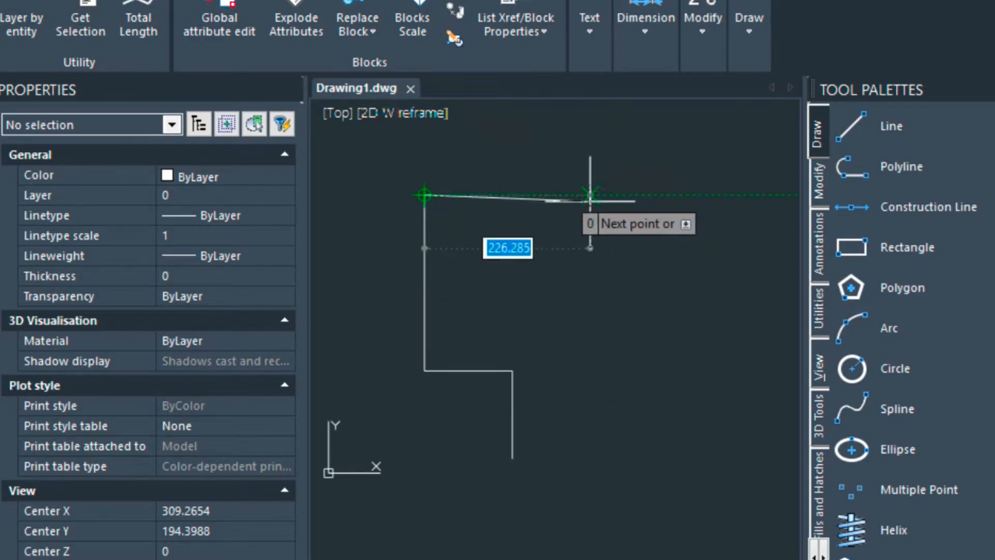
key(Escape)
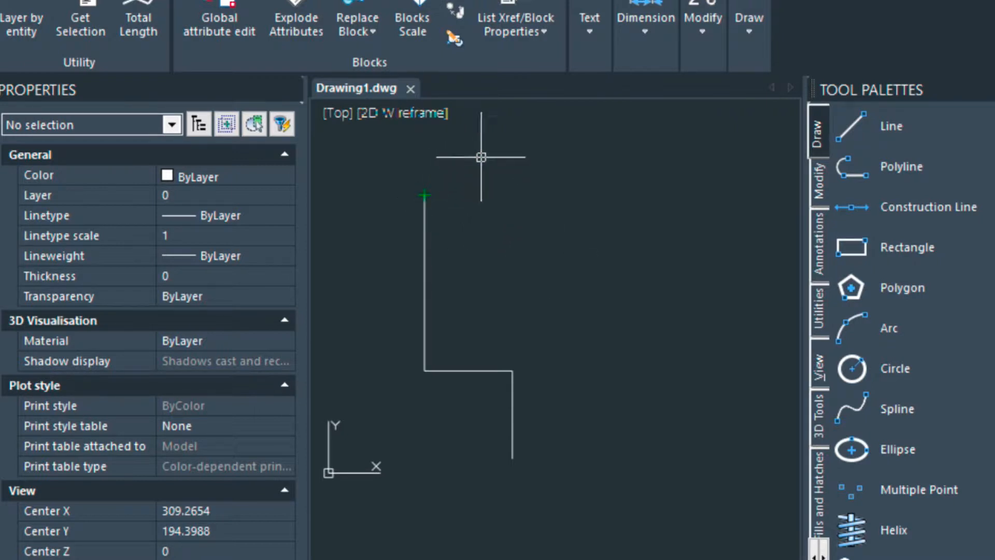
text(l)
key(Return)
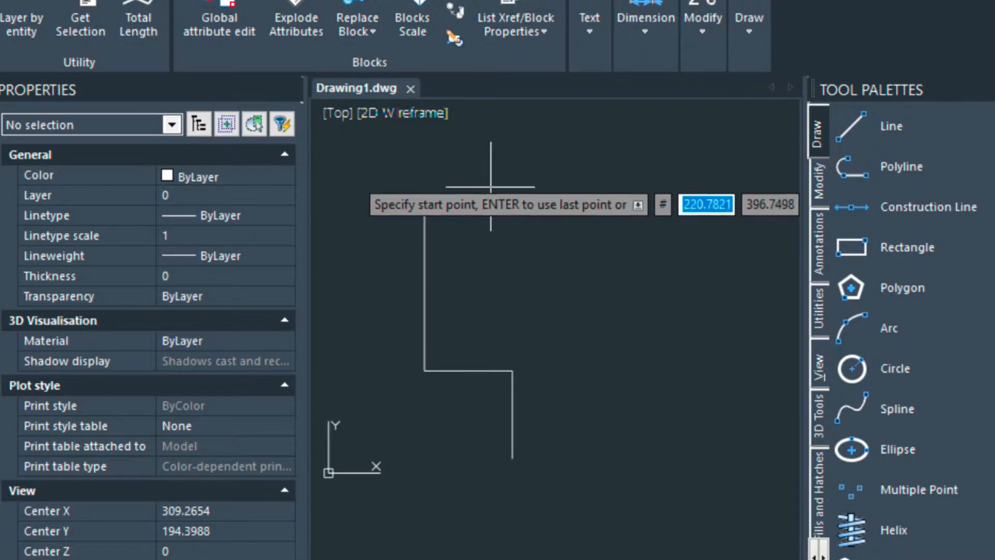
key(Escape)
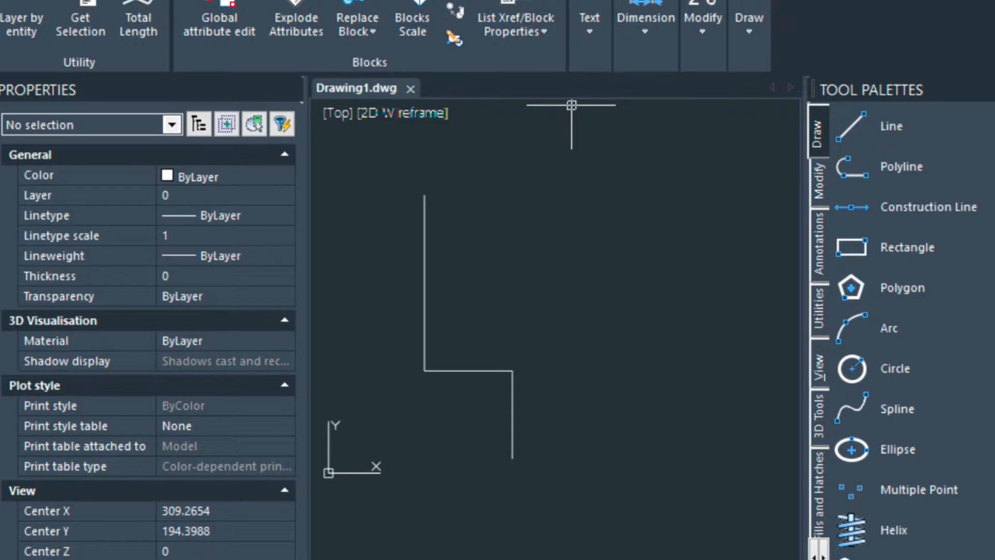
click(853, 1)
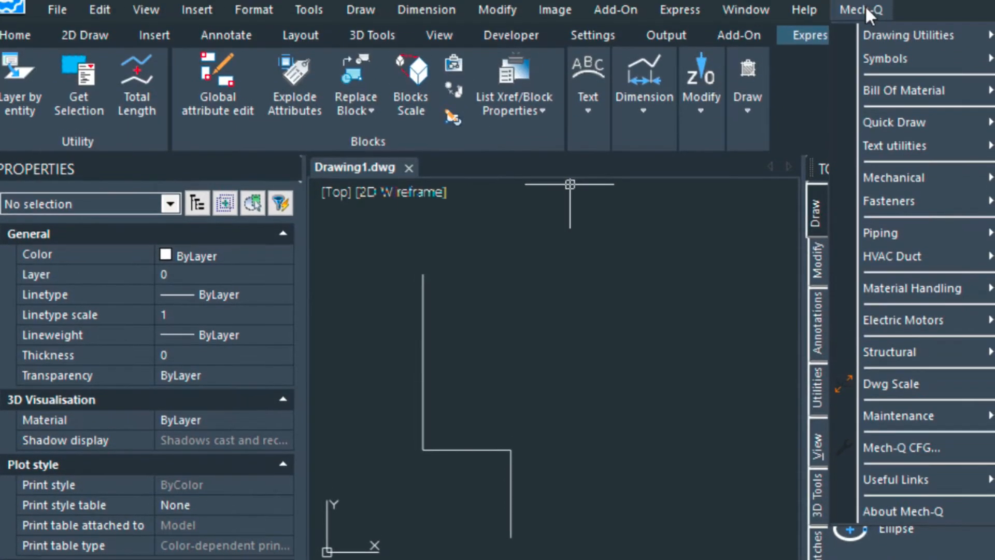
click(865, 7)
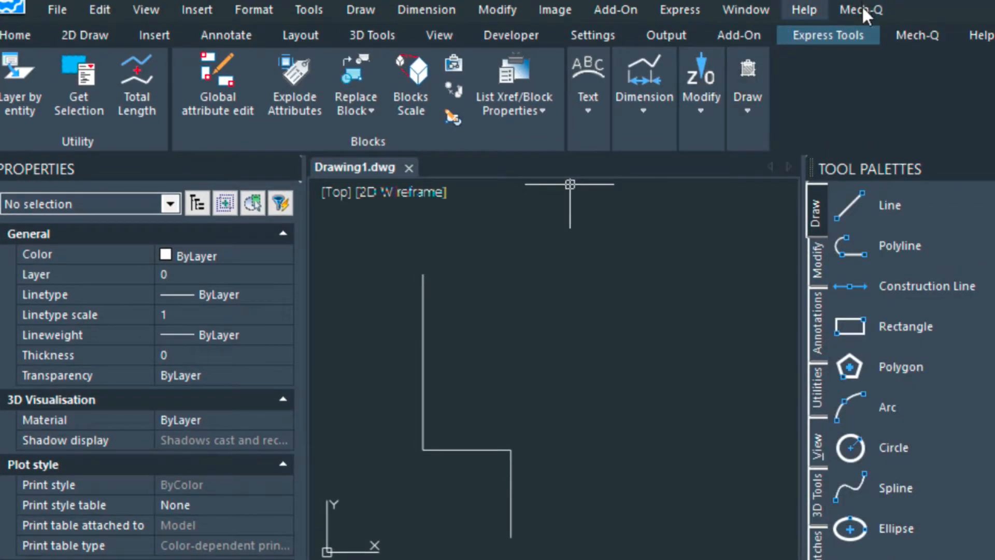
click(860, 7)
click(860, 7)
click(869, 9)
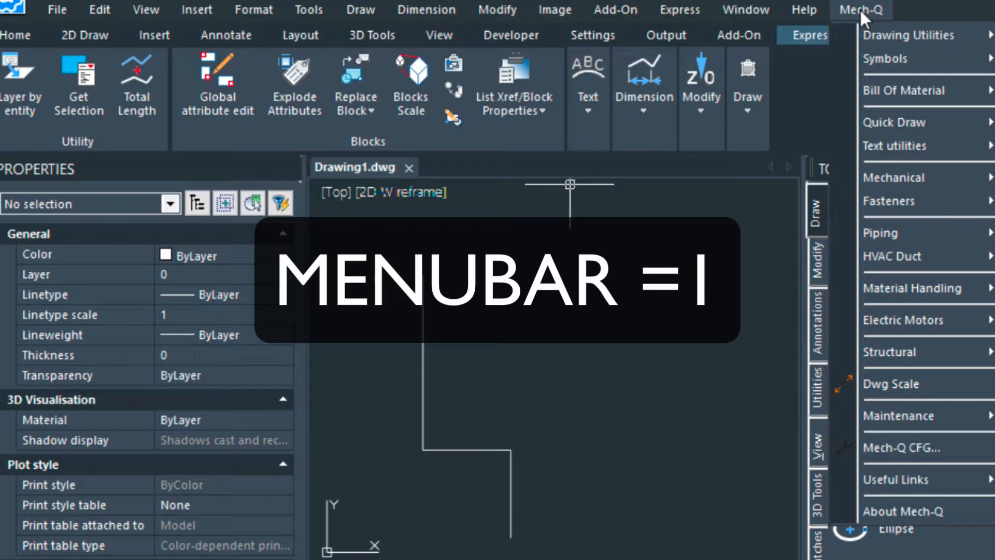
click(860, 8)
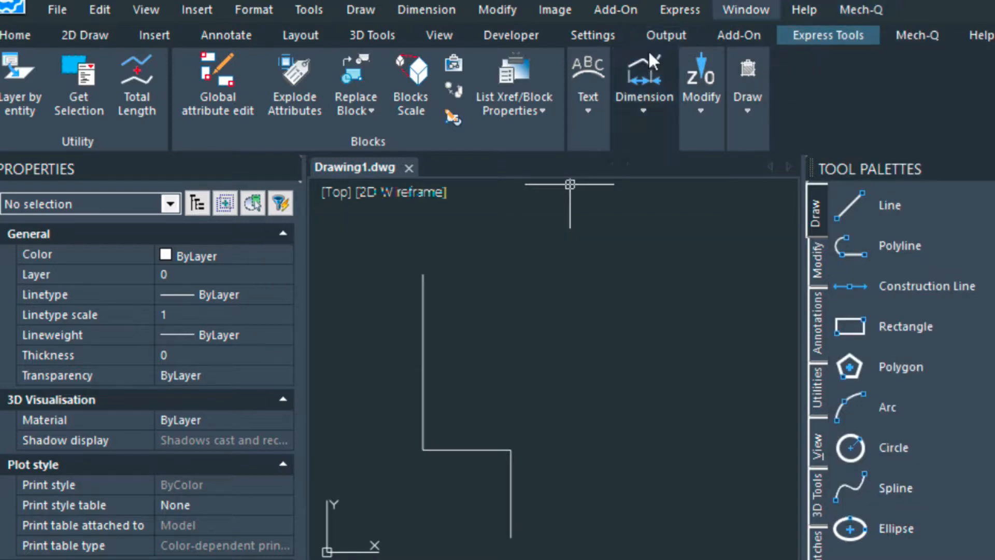
Start a double-line, 6 inch butt-welded carbon steel pipe with square ends using Mech-Q Ortho Piping.
click(916, 34)
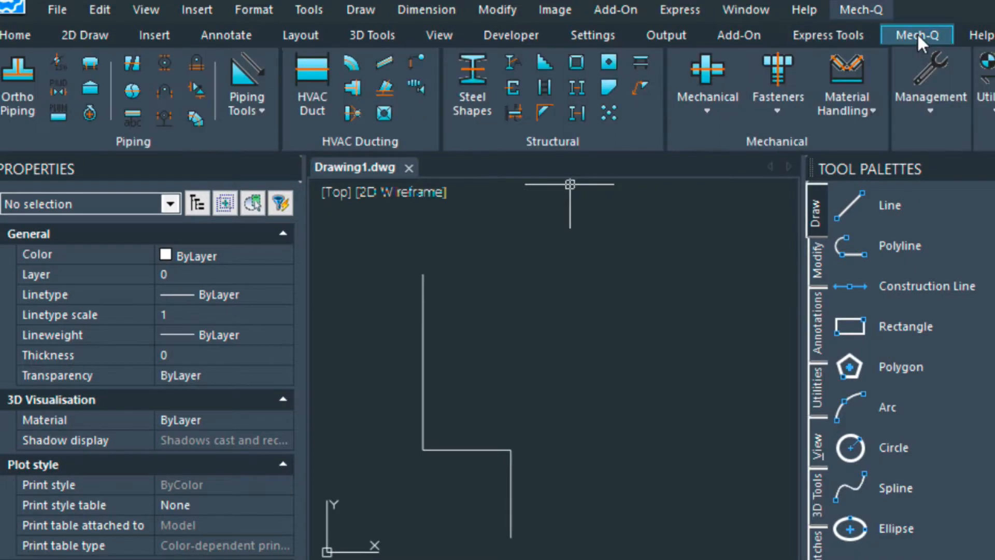
click(21, 85)
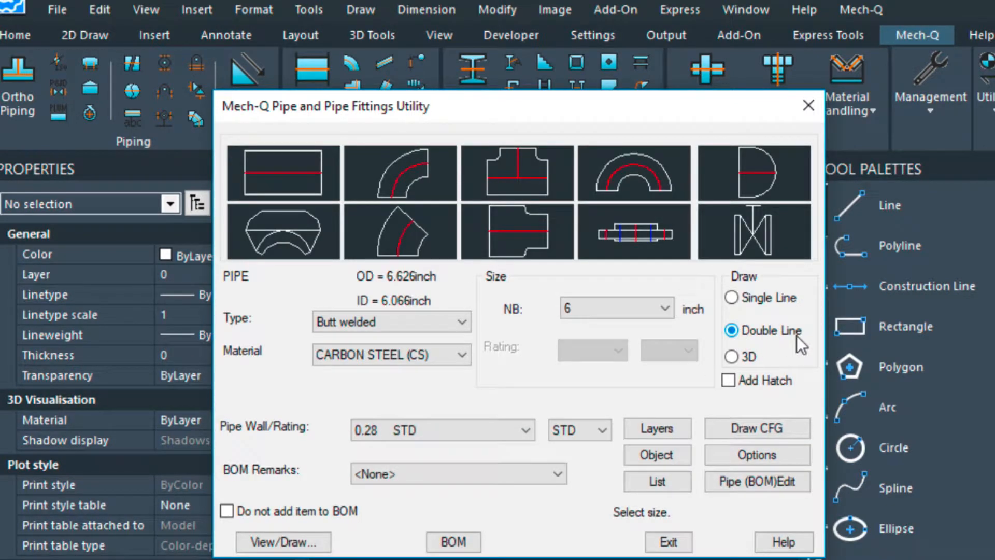
click(453, 321)
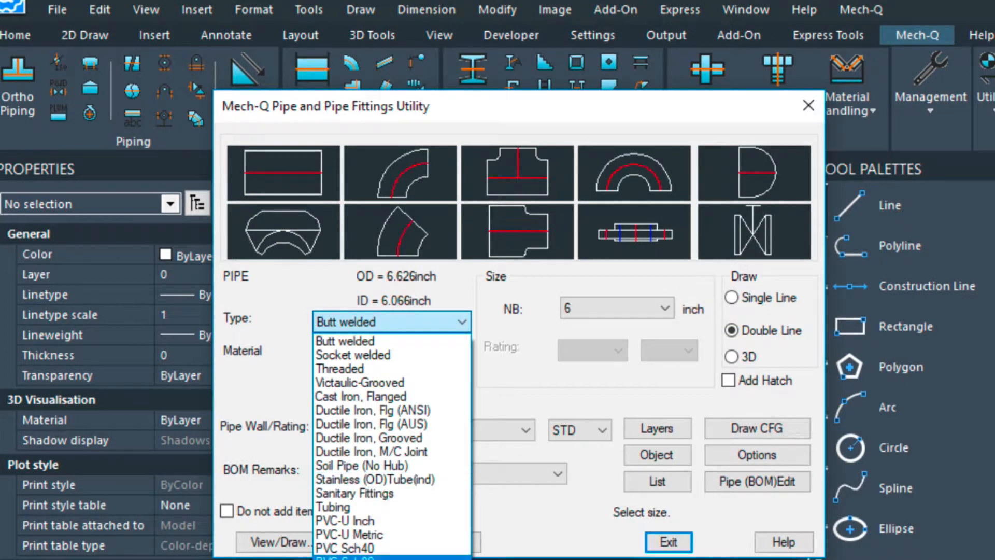
click(490, 288)
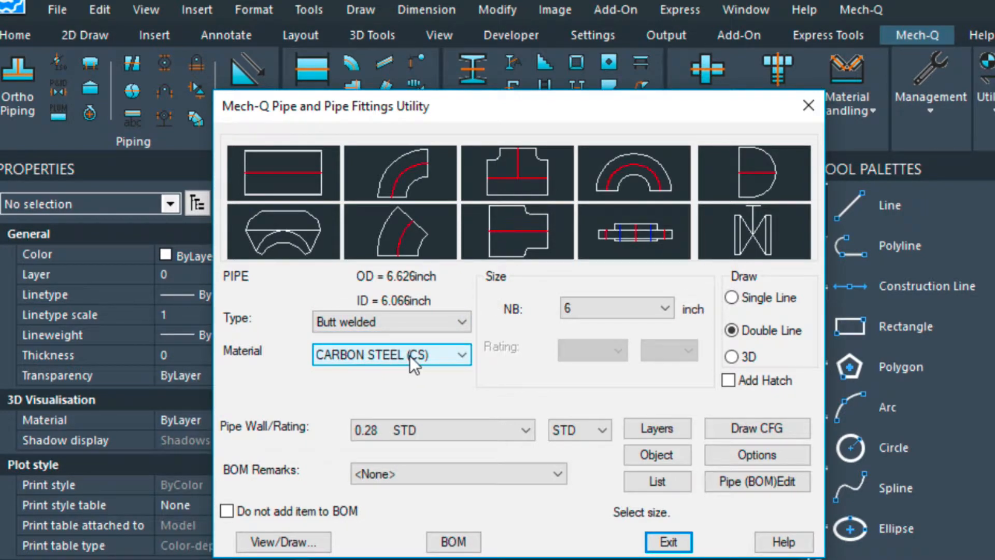
click(244, 169)
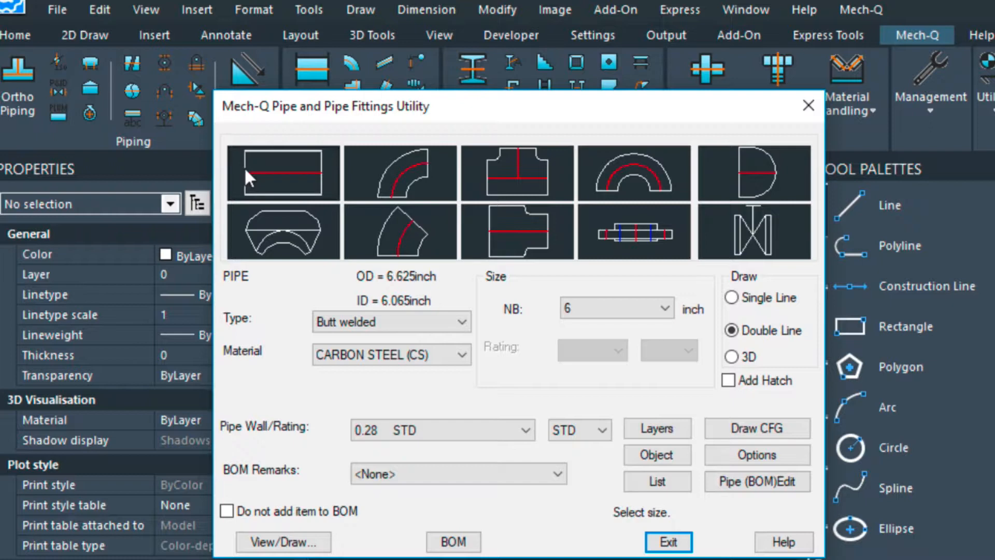
click(270, 541)
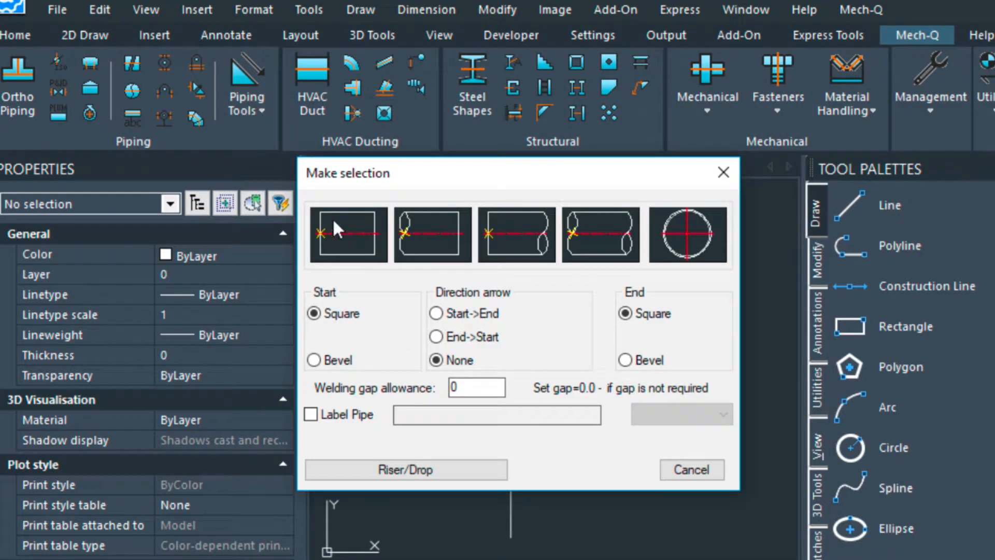
click(326, 238)
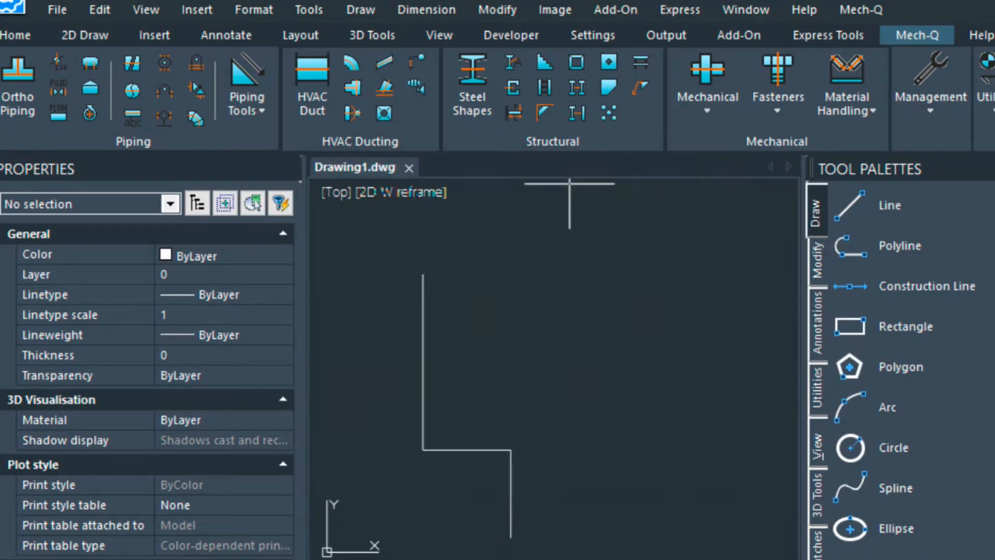
Route the pipe along the stepped centreline from its upper endpoint through both corners to the lower endpoint, and close the piping utility.
click(423, 270)
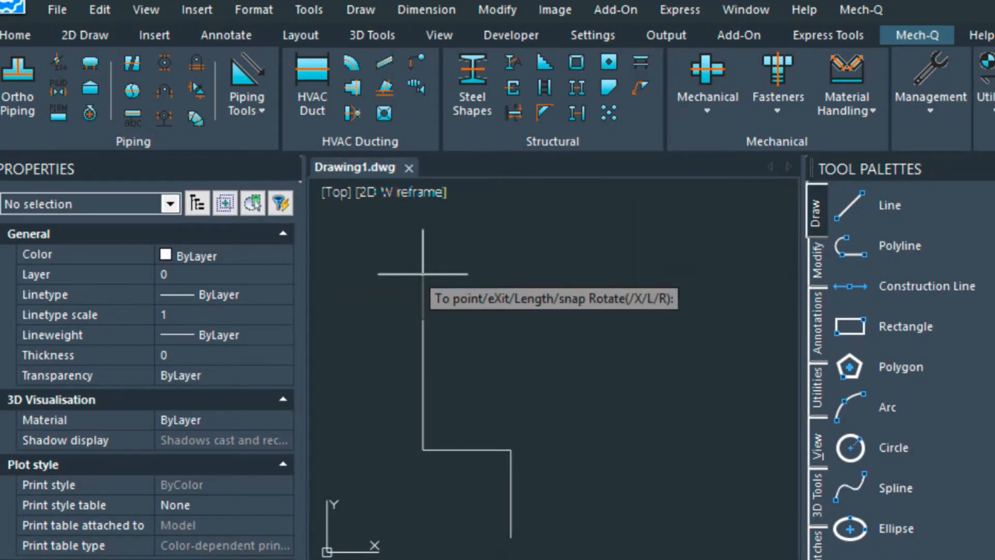
click(423, 449)
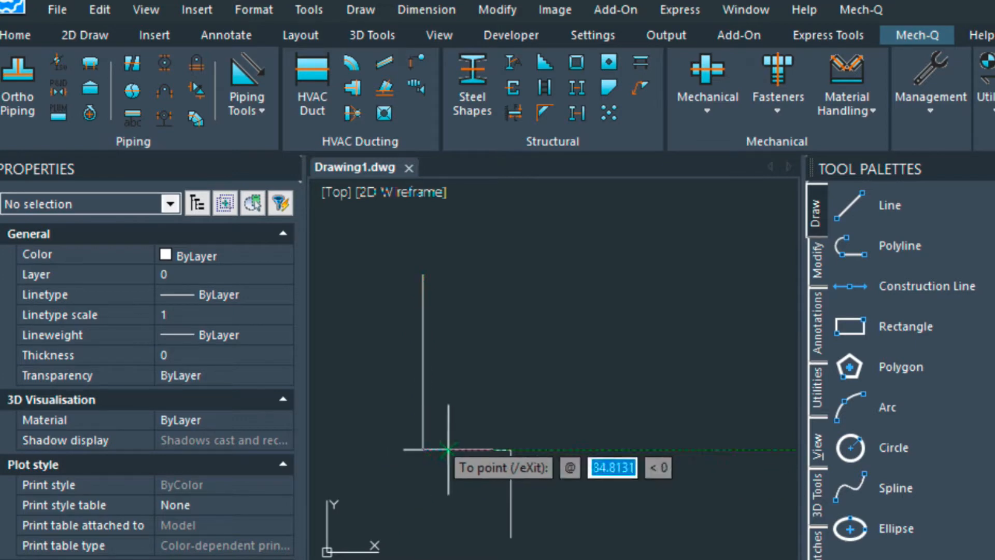
click(511, 450)
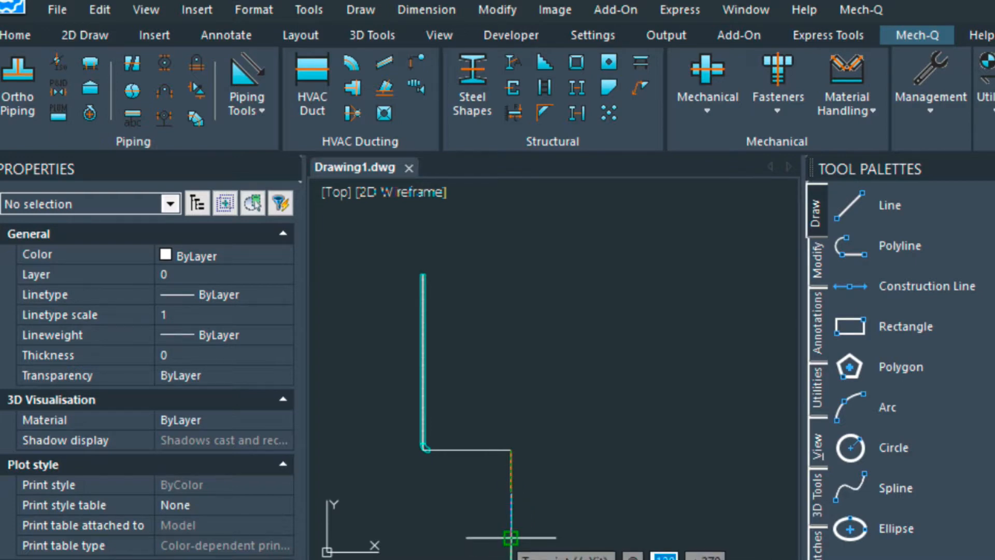
click(511, 538)
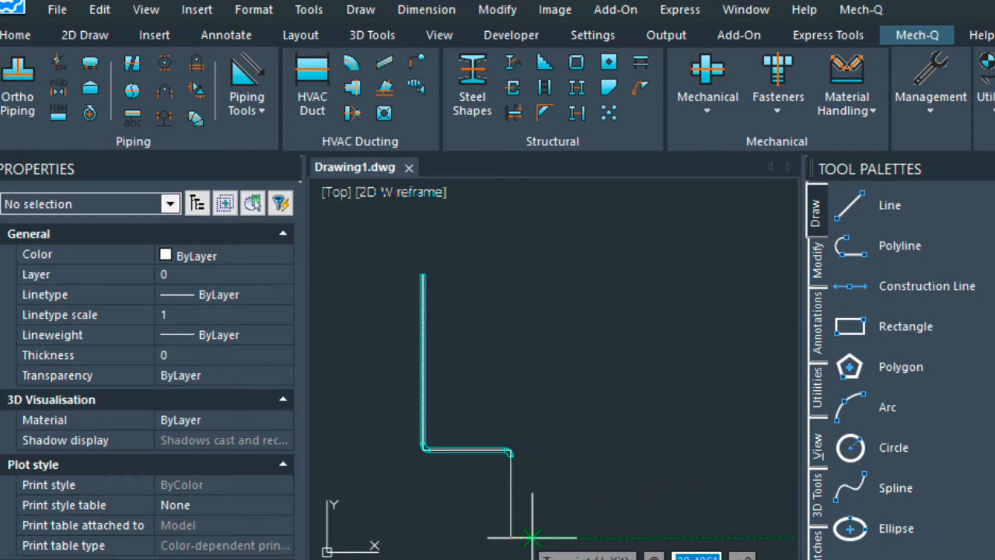
key(Escape)
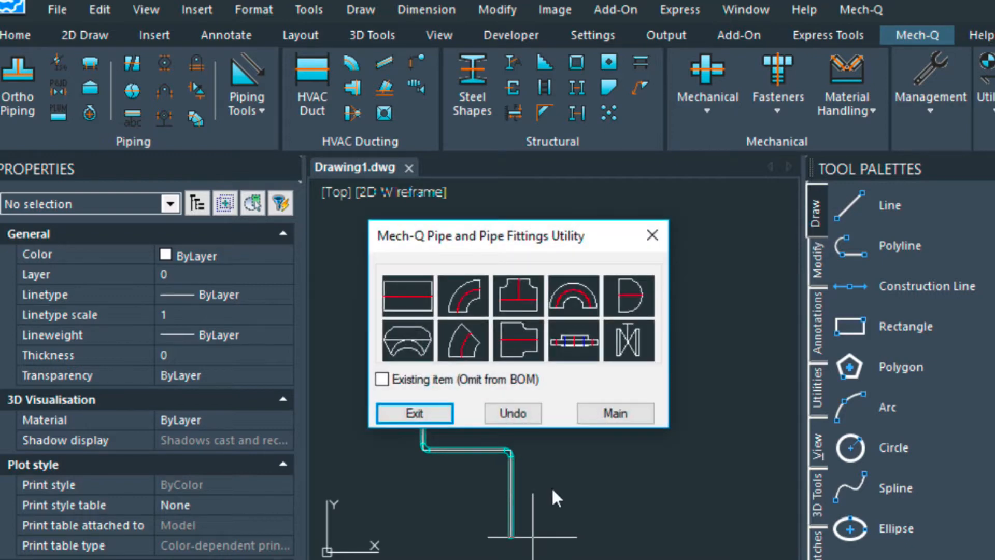
click(654, 235)
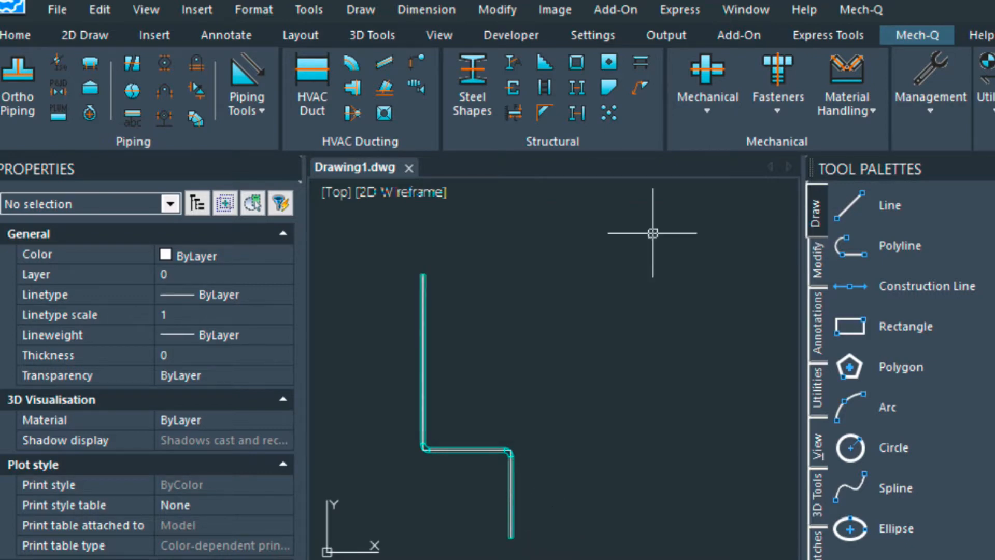
Examine the butt-welded elbows and the centreline inside the double-line pipe at the stepped corners.
scroll(451, 424, up, 5)
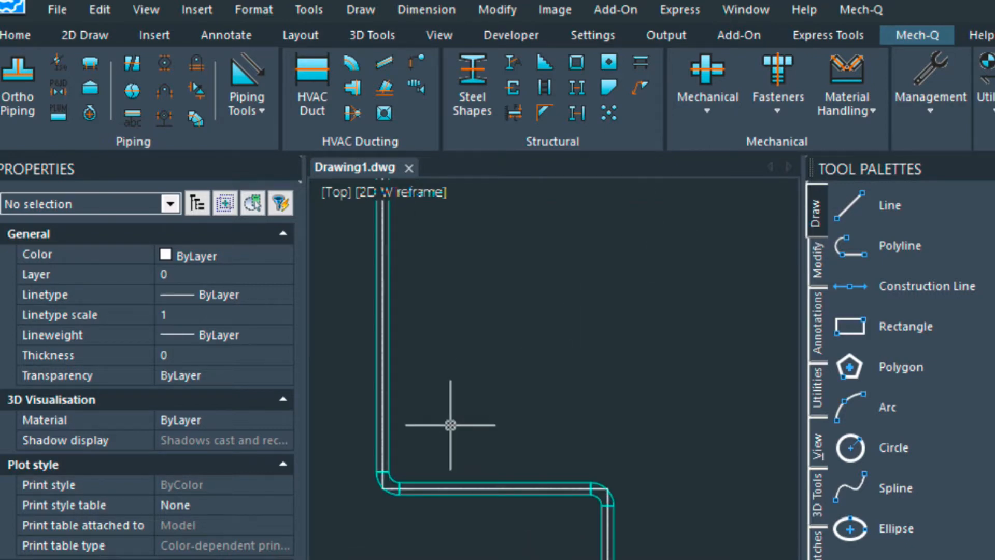
scroll(450, 424, up, 2)
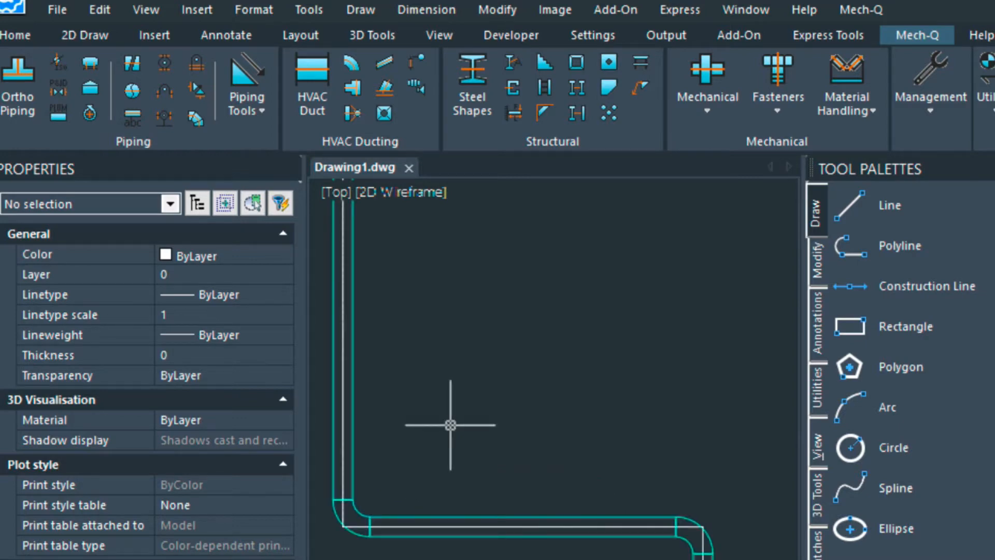
scroll(451, 424, down, 3)
scroll(451, 425, up, 2)
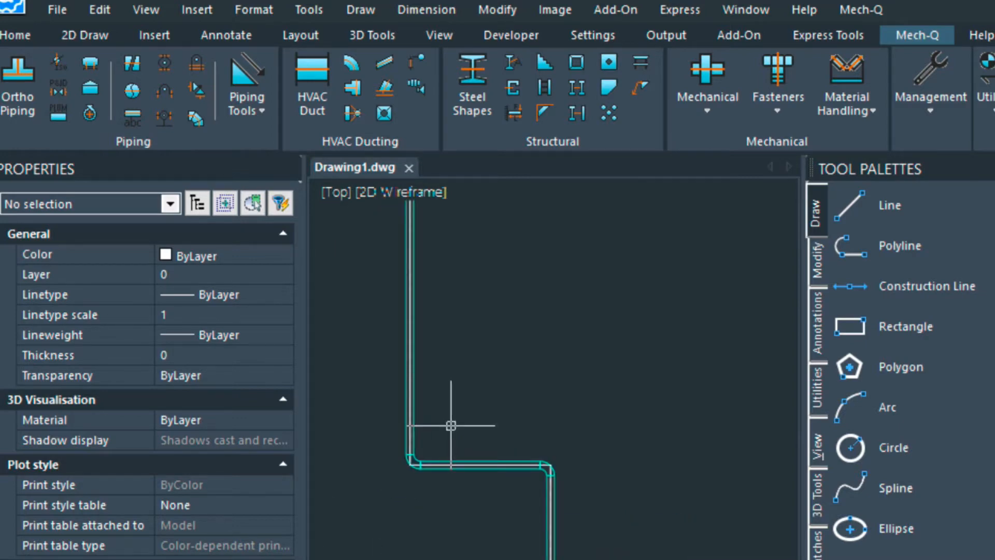
scroll(450, 425, up, 5)
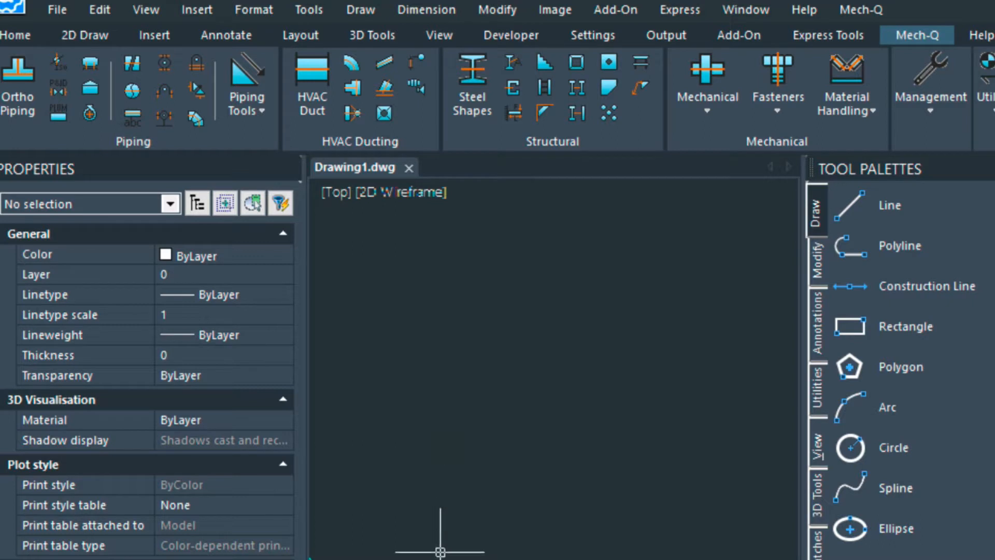
middle_drag(440, 549, 542, 397)
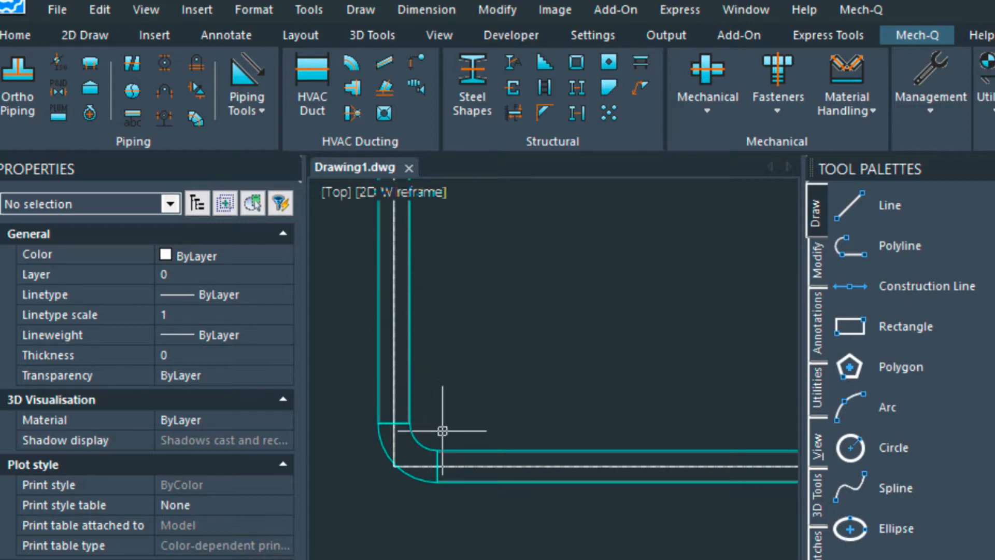
scroll(458, 456, down, 3)
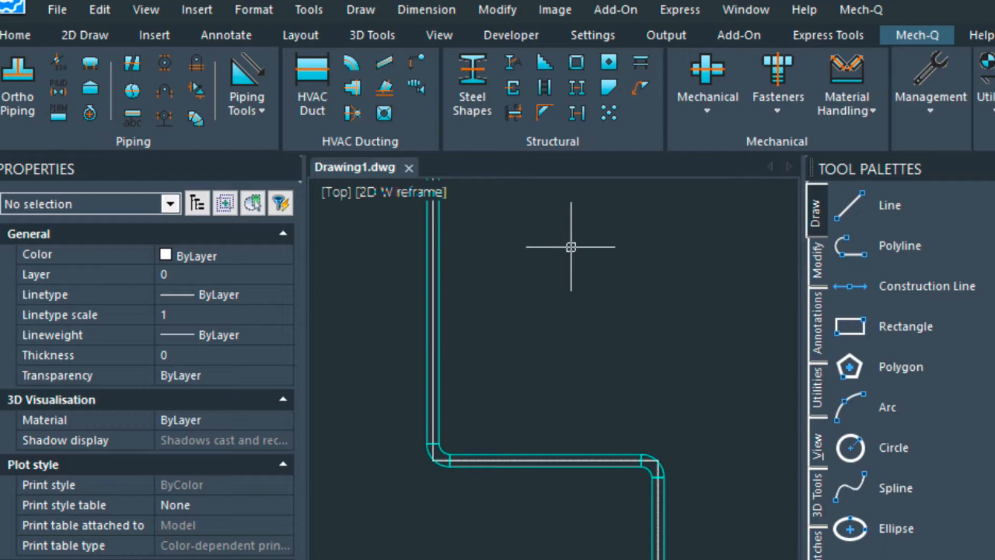
Turn off layer 0, which holds the continuous stepped guide lines, and close the layer properties.
text(LA)
key(Return)
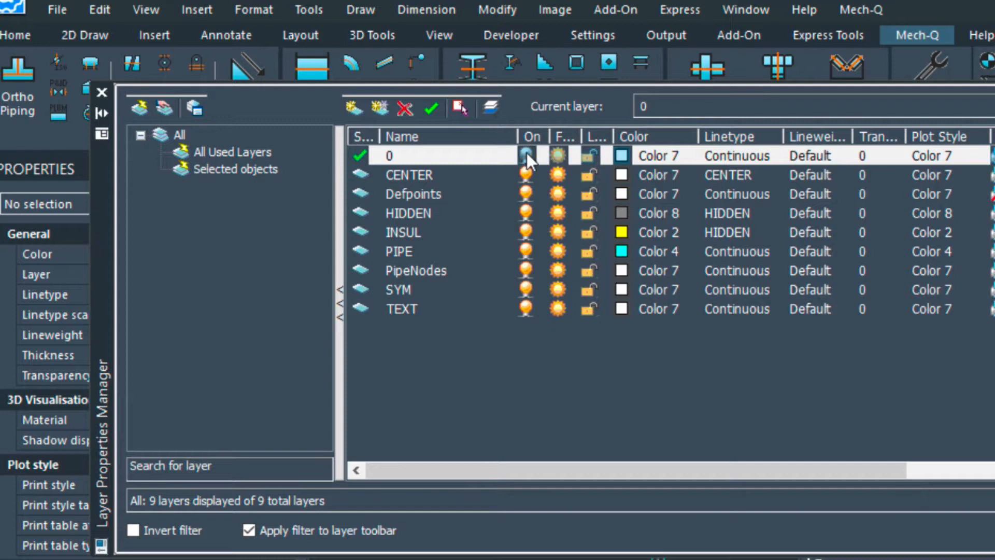
click(101, 93)
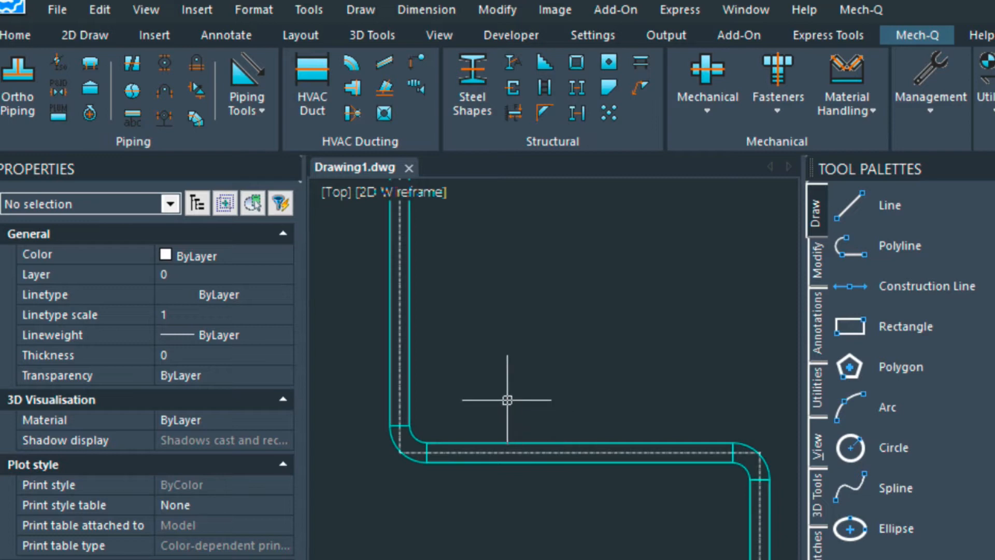
Set the global linetype scale (LTSCALE) to 12 and check the dash pattern of the pipe's centreline.
text(LT)
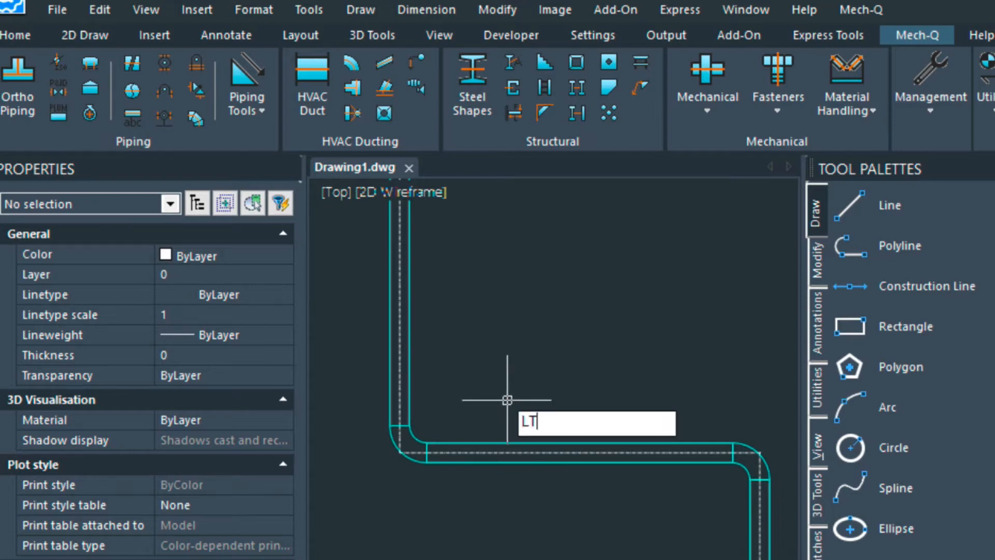
text(S)
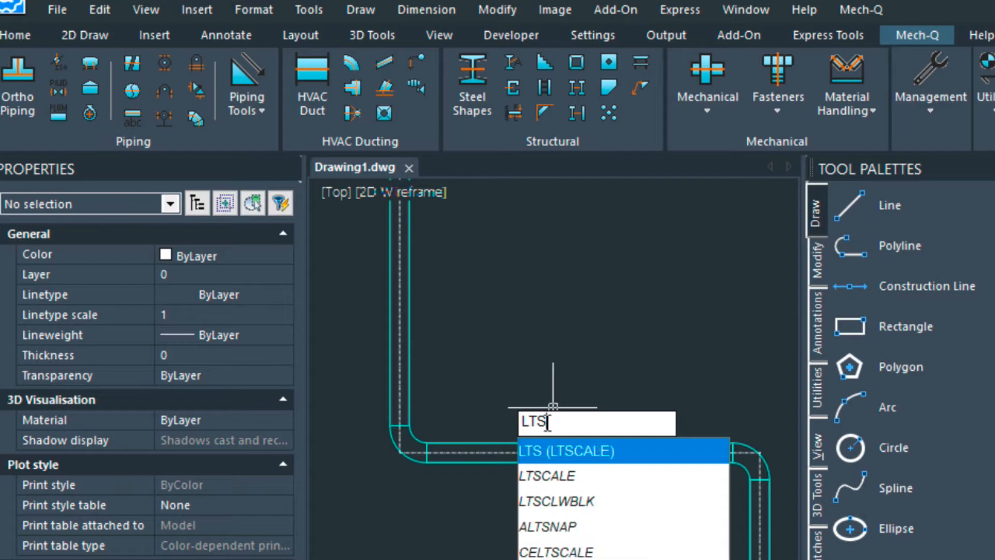
key(Return)
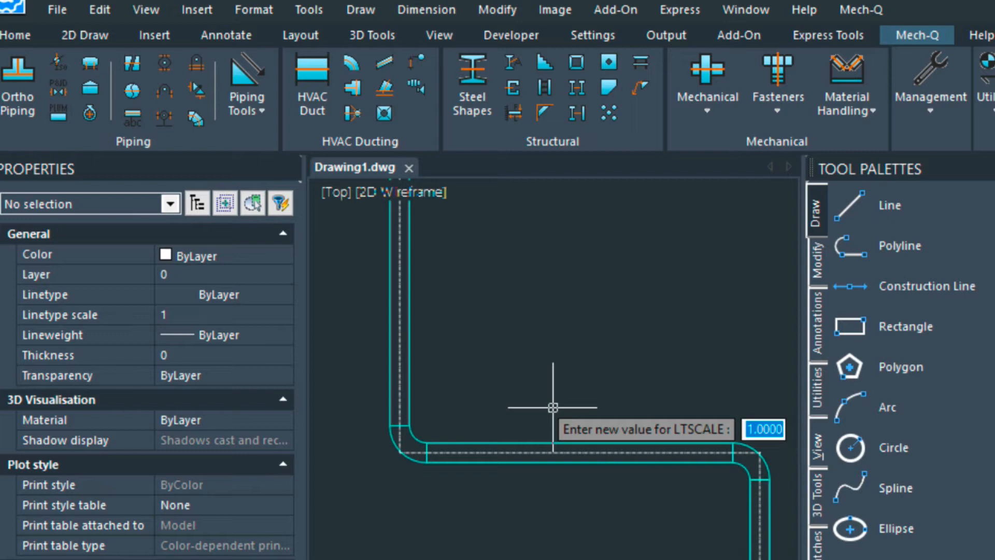
text(12)
key(Return)
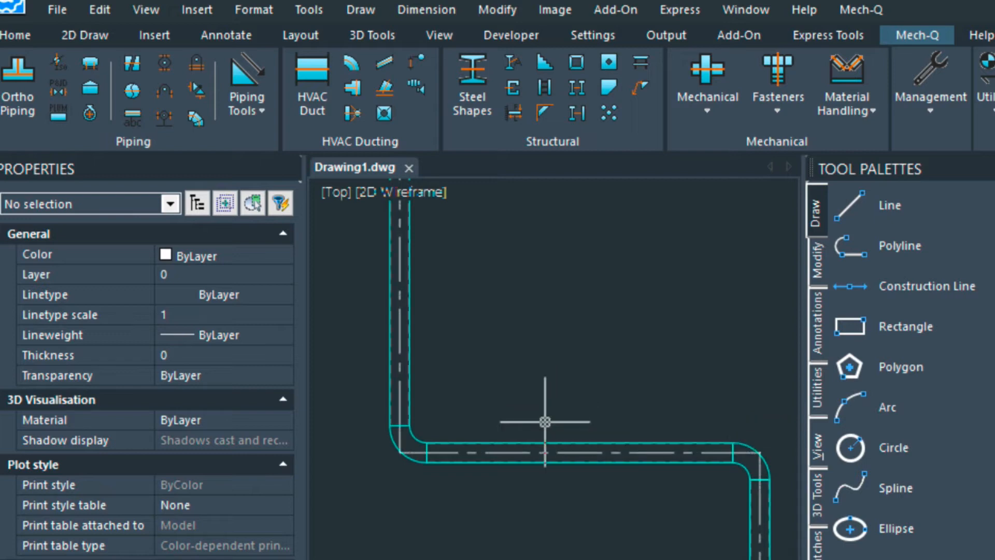
scroll(460, 415, down, 4)
scroll(461, 417, up, 2)
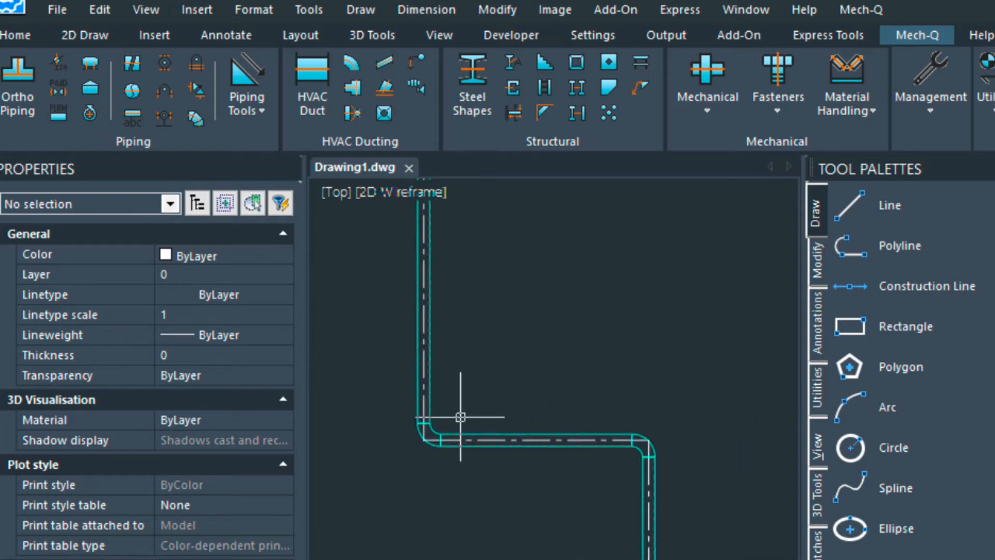
scroll(461, 417, up, 2)
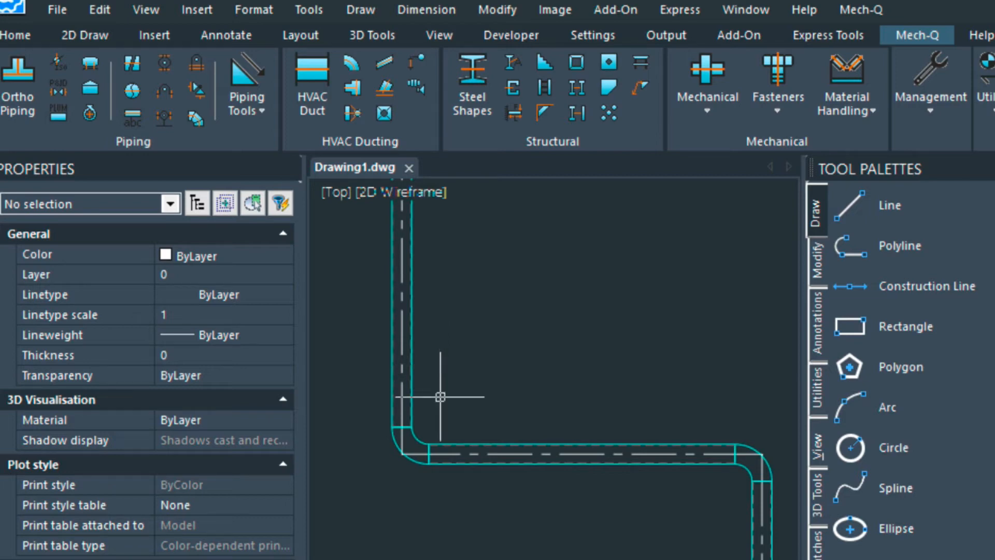
scroll(448, 409, down, 2)
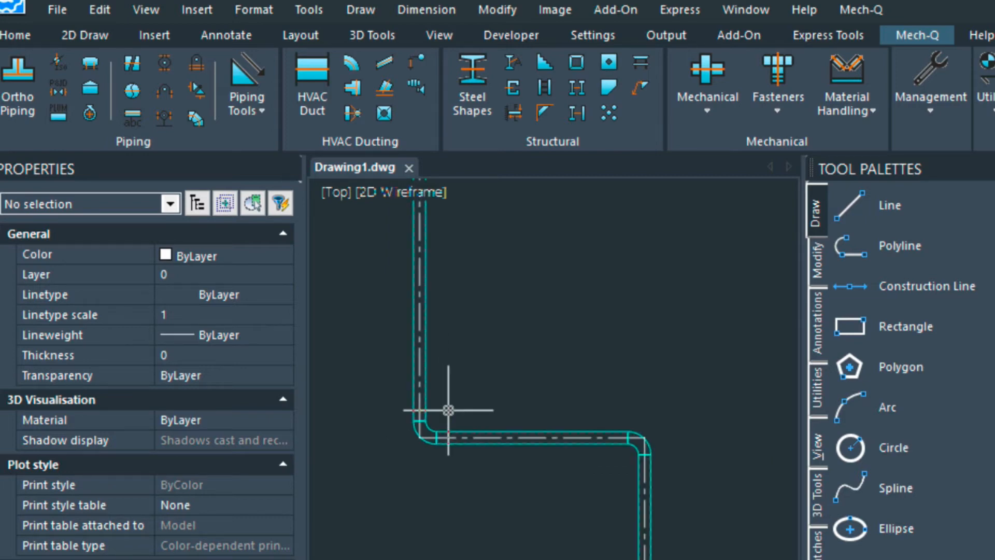